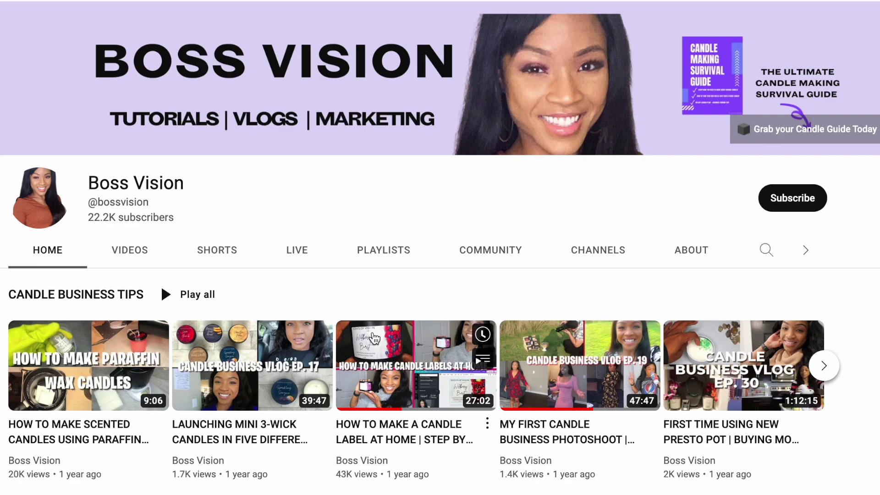
Look over the Boss Vision channel's home page, then subscribe and turn on all notifications.
scroll(375, 338, down, 15)
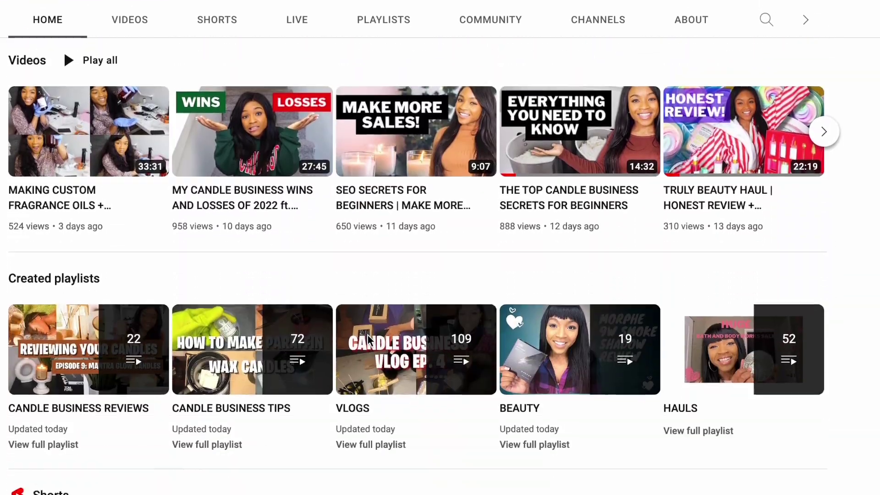
scroll(367, 336, down, 5)
scroll(368, 335, up, 15)
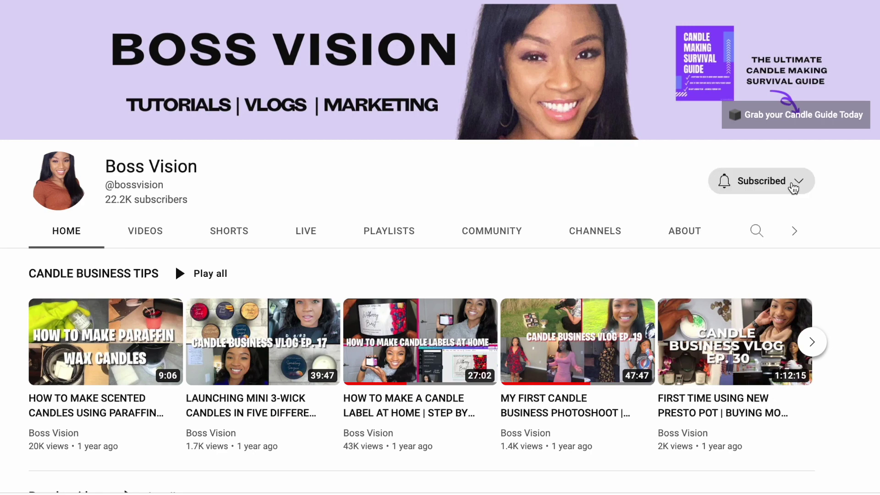
click(800, 186)
click(761, 235)
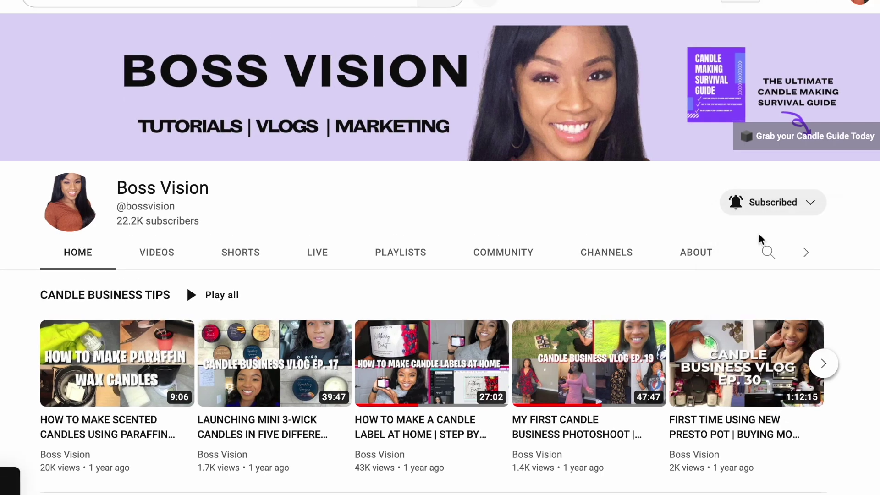
Open the candle guide link in the channel banner and look through the Candle Making Survival Guide sales page.
click(779, 136)
scroll(625, 418, down, 15)
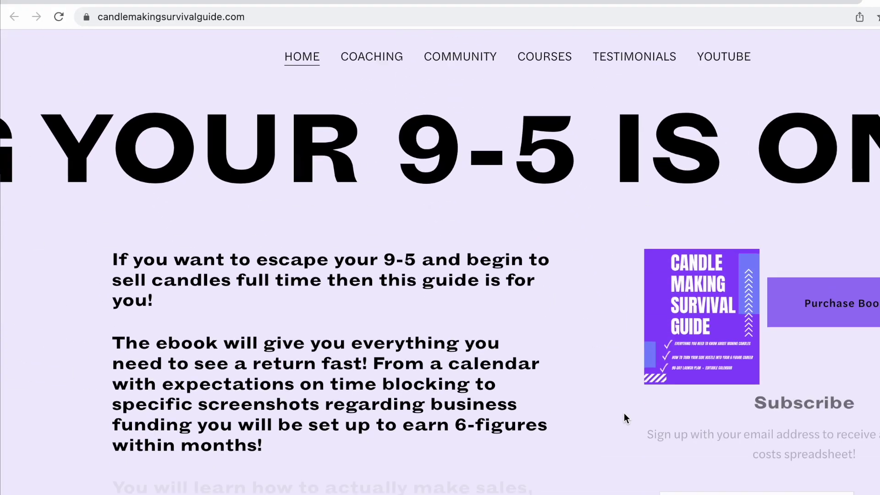
scroll(624, 417, down, 8)
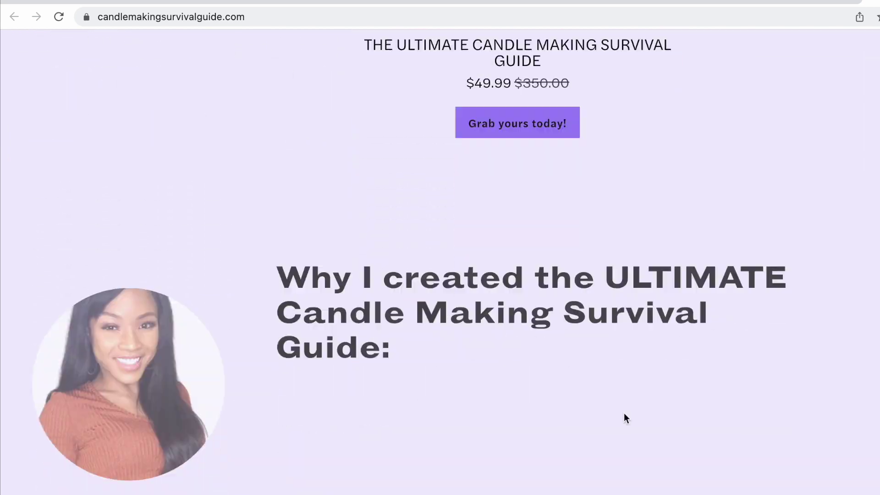
scroll(600, 150, up, 4)
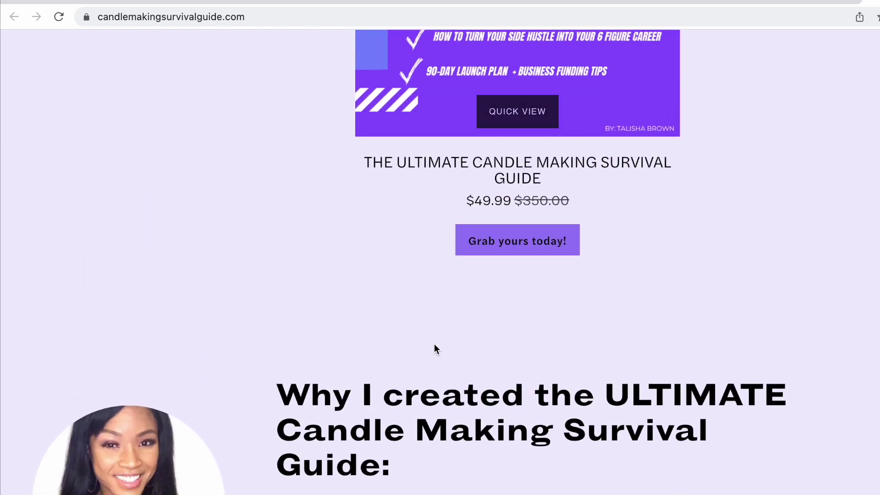
scroll(434, 349, down, 12)
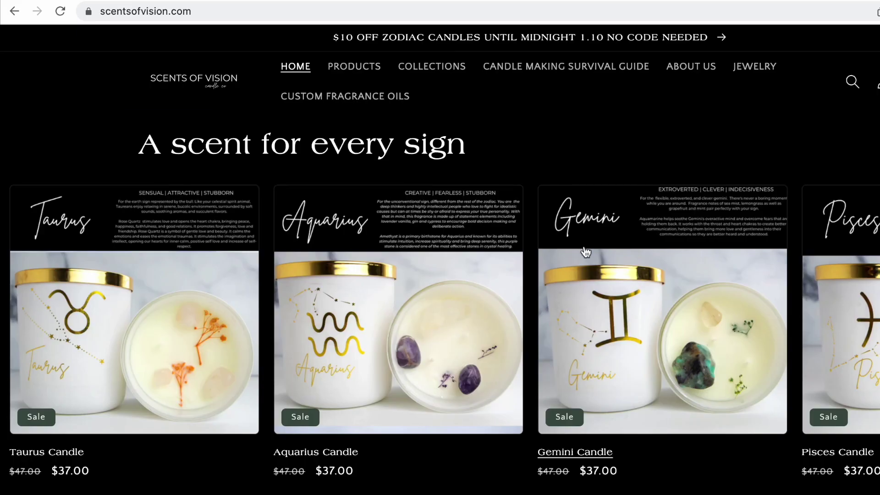
Look through the zodiac collection and the product listings on the scentsofvision.com candle store.
scroll(477, 223, down, 12)
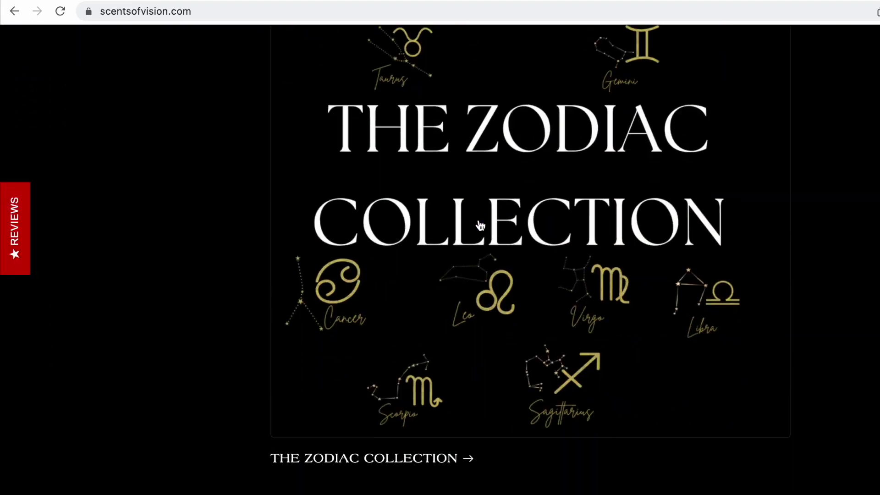
scroll(478, 222, down, 10)
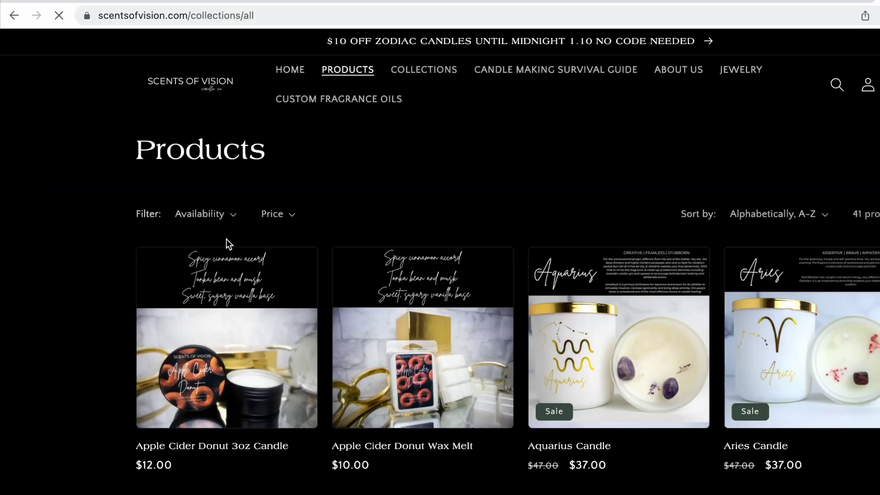
scroll(226, 239, down, 15)
click(461, 202)
scroll(462, 284, down, 15)
click(501, 359)
scroll(500, 359, down, 8)
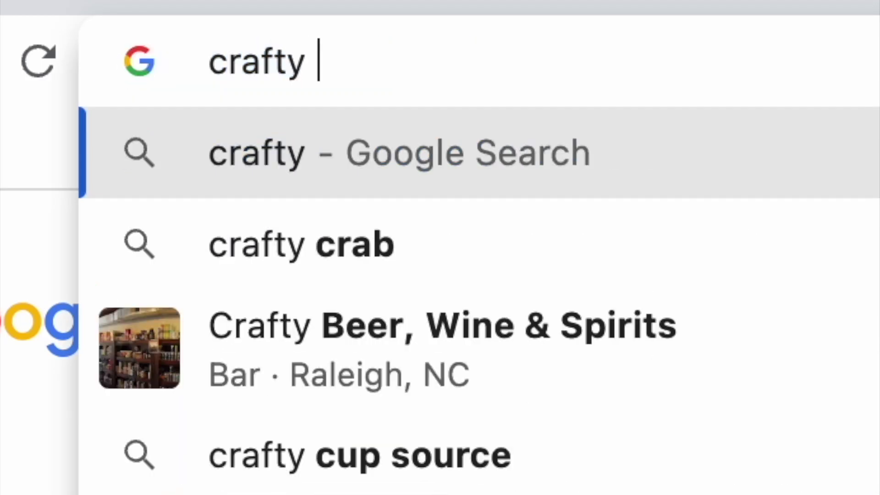
Search Google for "crafty base fragrance load calculator" and open Craftybase's Free Candle Fragrance Load Calculator.
text(fragrance load calcula)
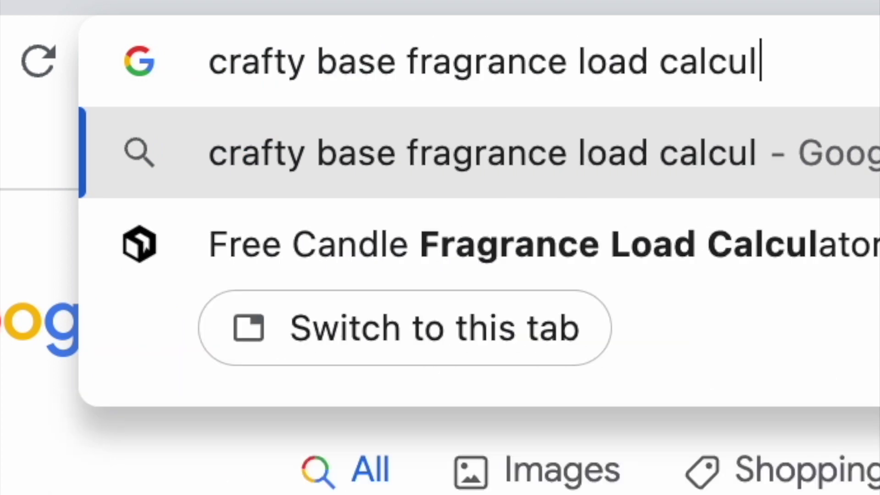
text(t)
key(BackSpace)
text(ator)
key(Return)
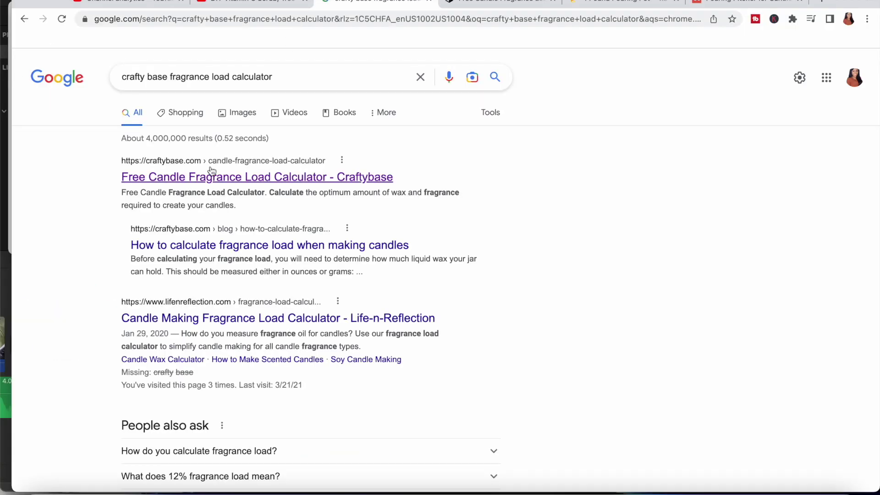
click(211, 177)
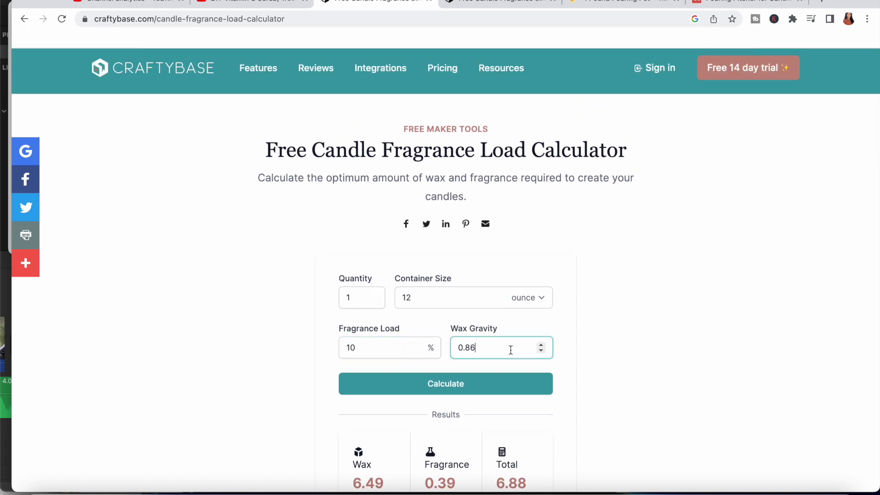
scroll(507, 381, down, 2)
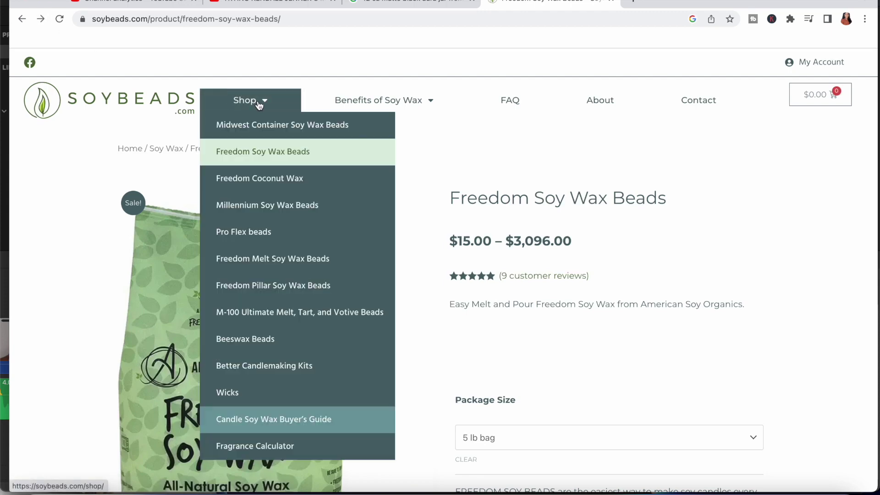
Open the Wicks product page on soybeads.com, read its description and open the Wickinator 3000 wick finder.
click(242, 397)
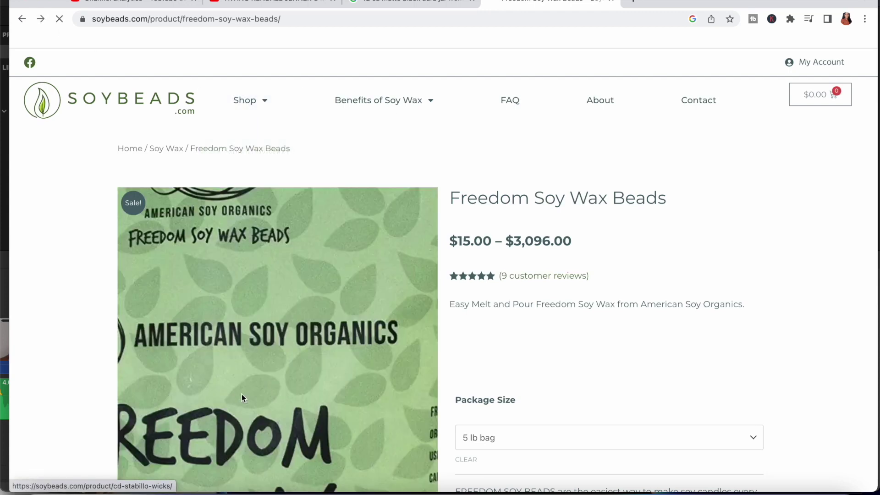
scroll(242, 398, down, 2)
scroll(242, 397, down, 3)
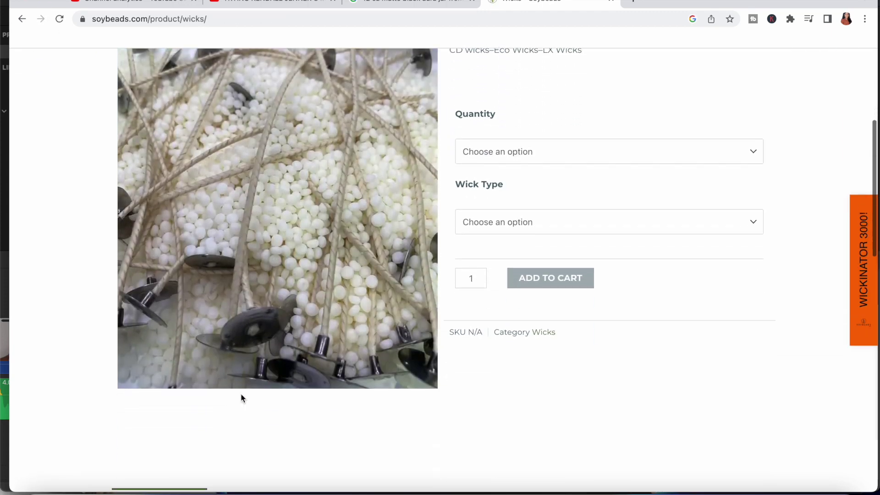
scroll(449, 340, down, 6)
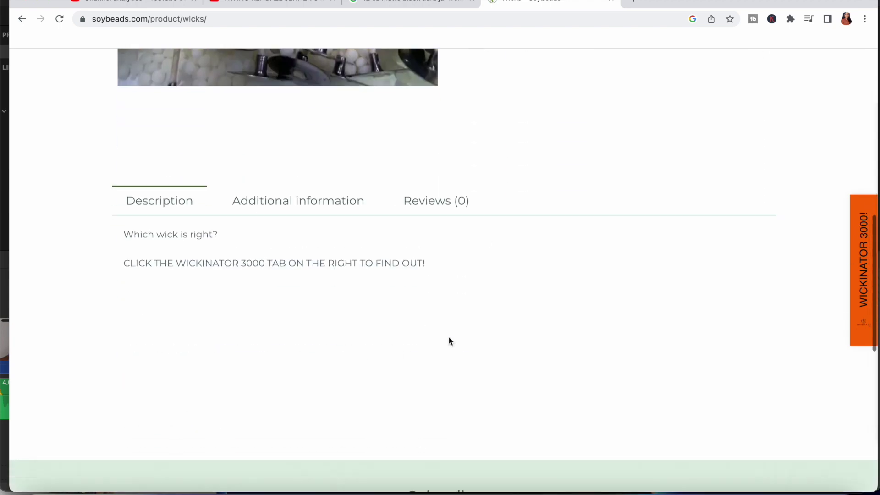
click(863, 247)
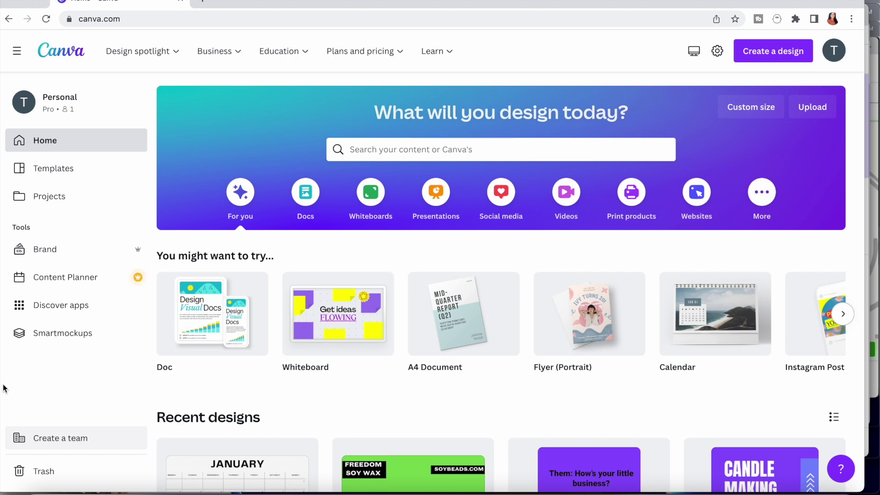
In Canva, create a blank custom-size design measuring 3 × 3 in.
click(743, 59)
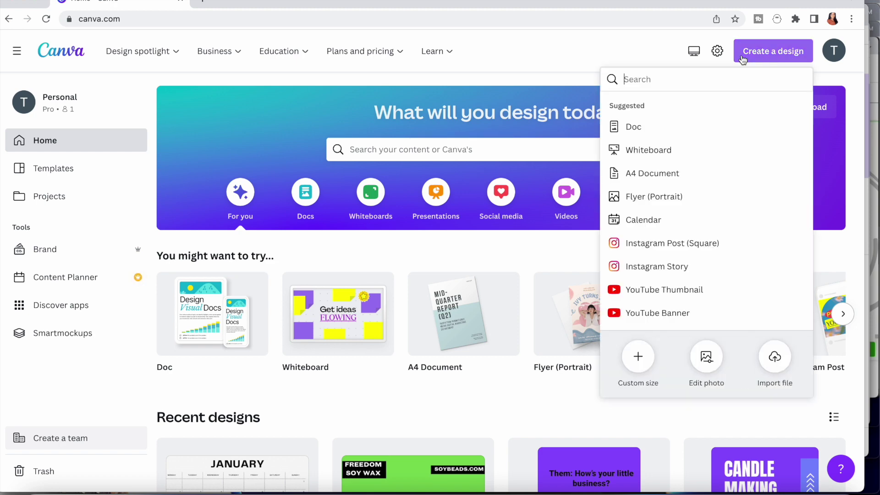
click(639, 357)
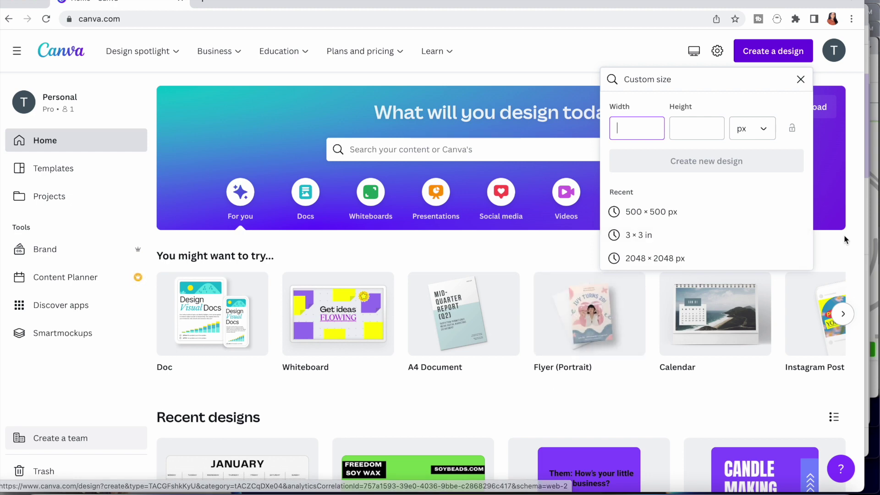
click(760, 129)
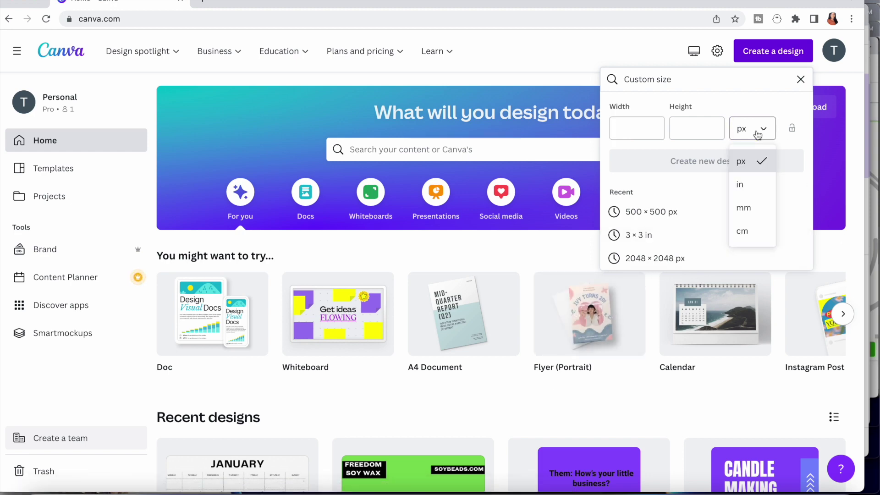
click(741, 183)
click(640, 130)
text(3)
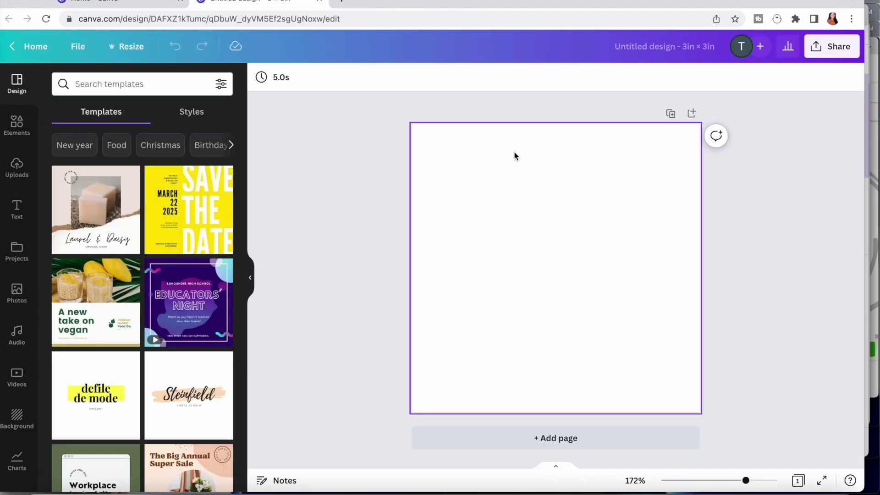
Search the photos for "sunset" and add the teal and orange sky picture above dark hills to the page.
click(17, 303)
click(122, 86)
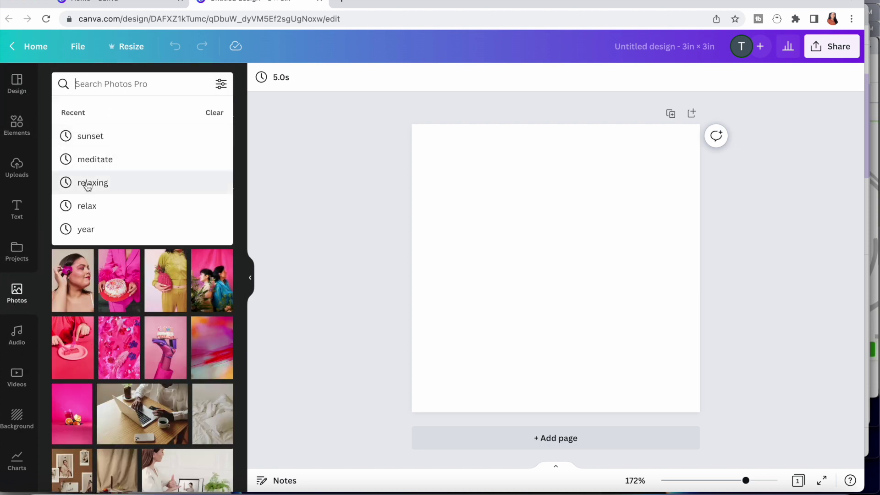
click(93, 144)
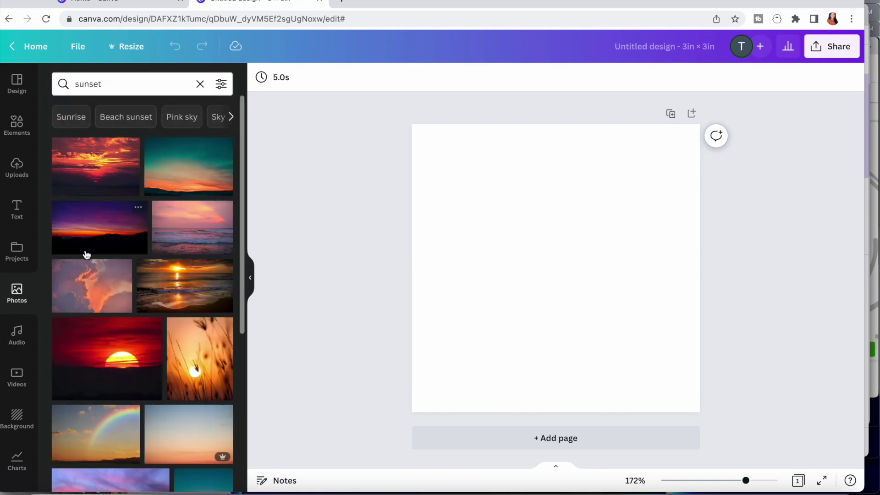
scroll(101, 344, down, 6)
scroll(100, 347, down, 3)
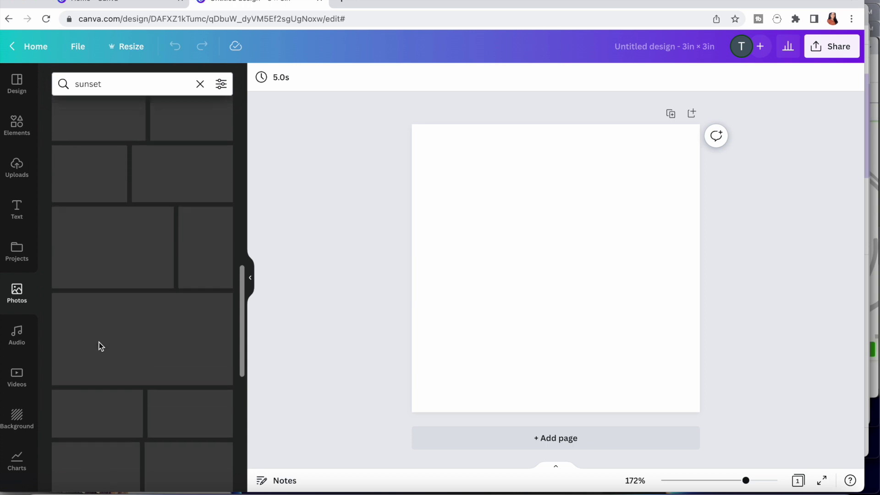
scroll(100, 346, up, 6)
scroll(100, 346, down, 5)
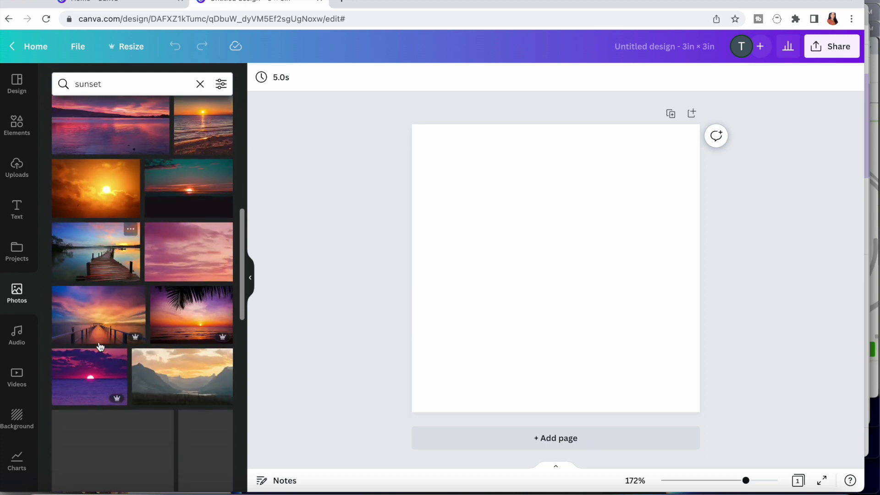
scroll(111, 255, down, 5)
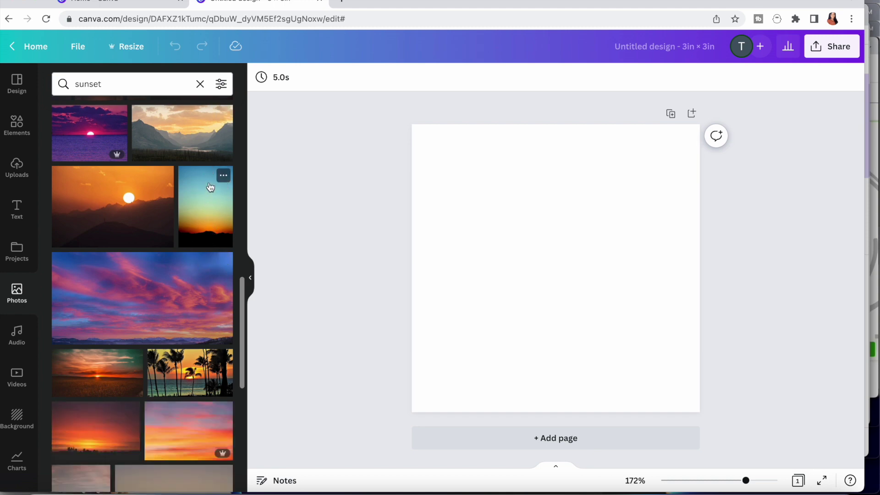
scroll(209, 229, up, 7)
scroll(208, 227, up, 3)
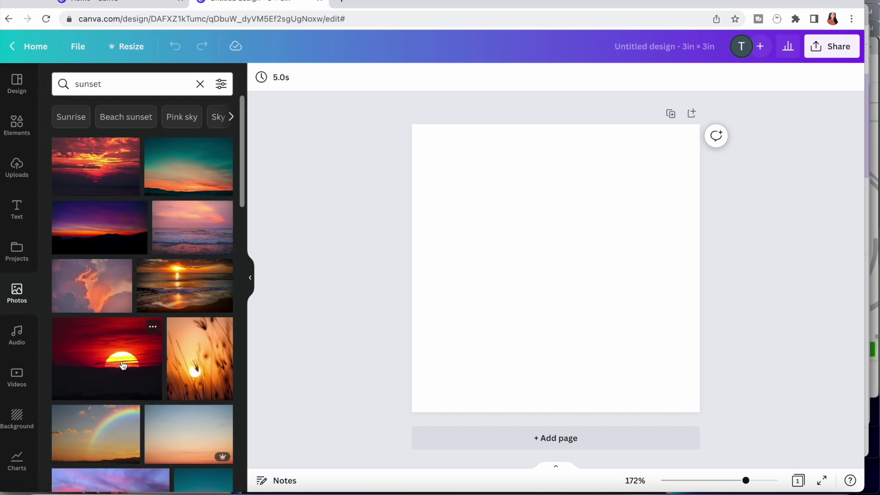
click(176, 160)
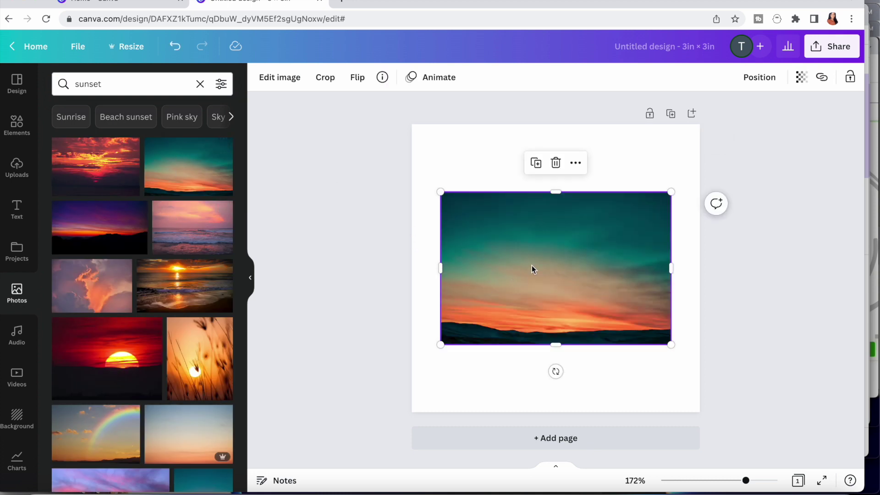
Align the sunset photo with the page's upper edge and enlarge it to cover the full width and height.
drag(532, 270, 572, 195)
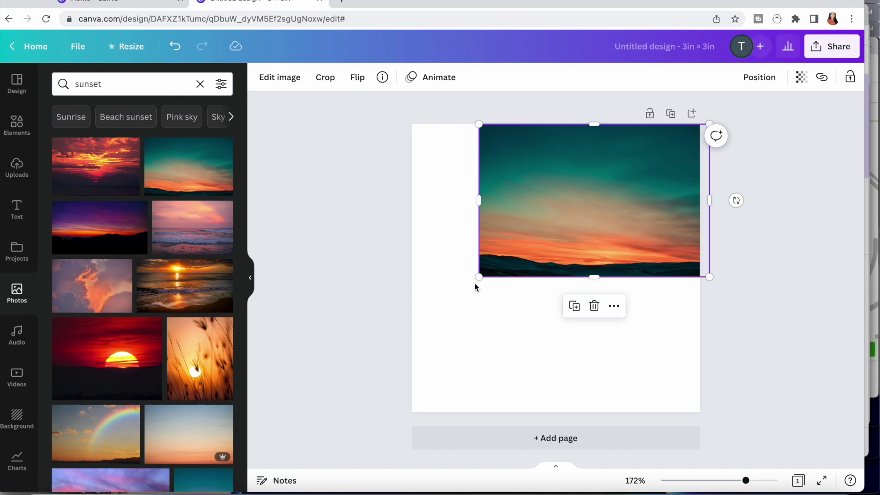
drag(479, 277, 321, 390)
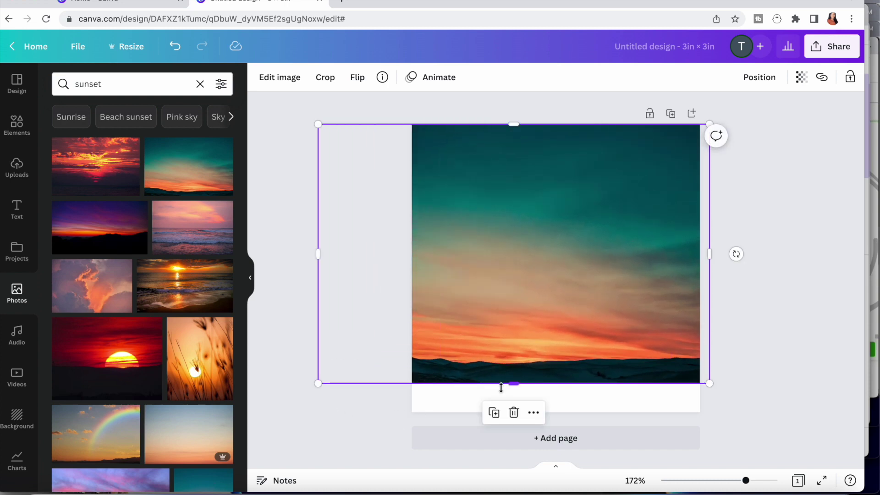
drag(514, 385, 510, 417)
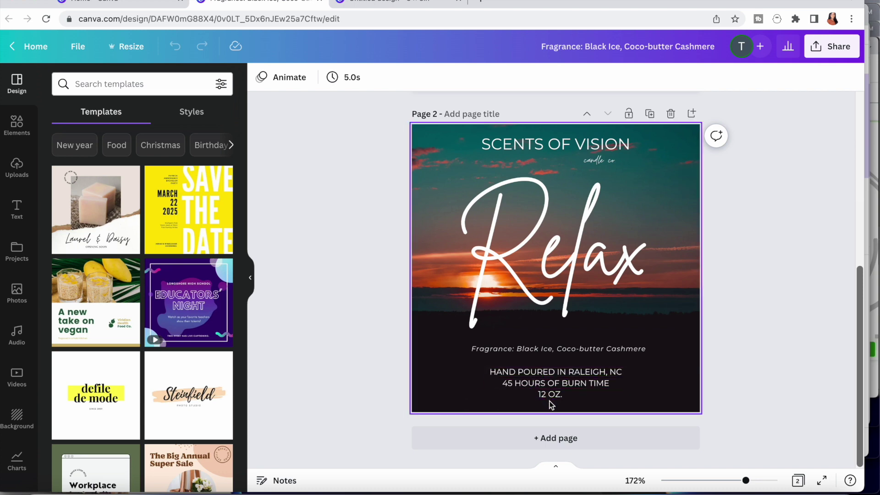
Download only page 2 of the Relax candle label design as a PNG.
click(832, 46)
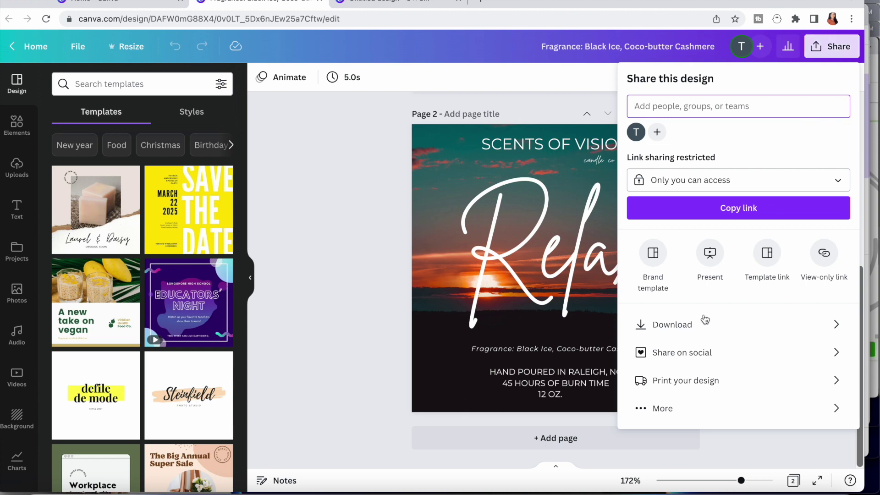
click(659, 324)
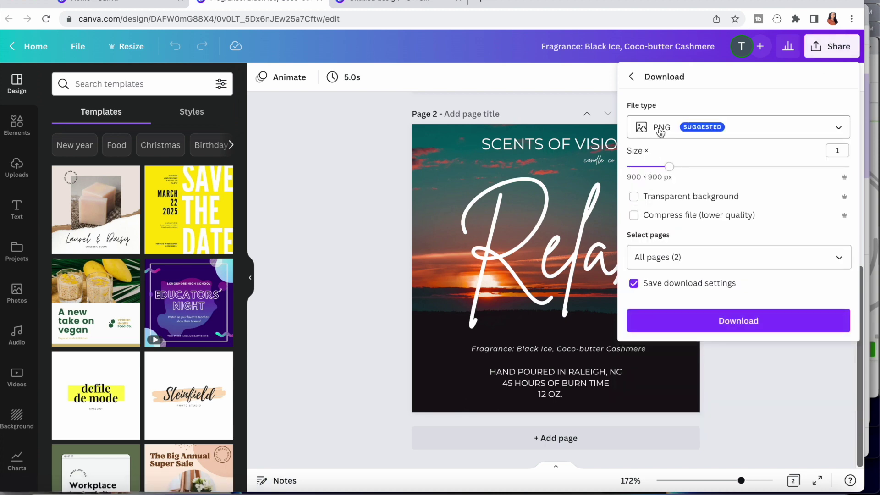
click(654, 257)
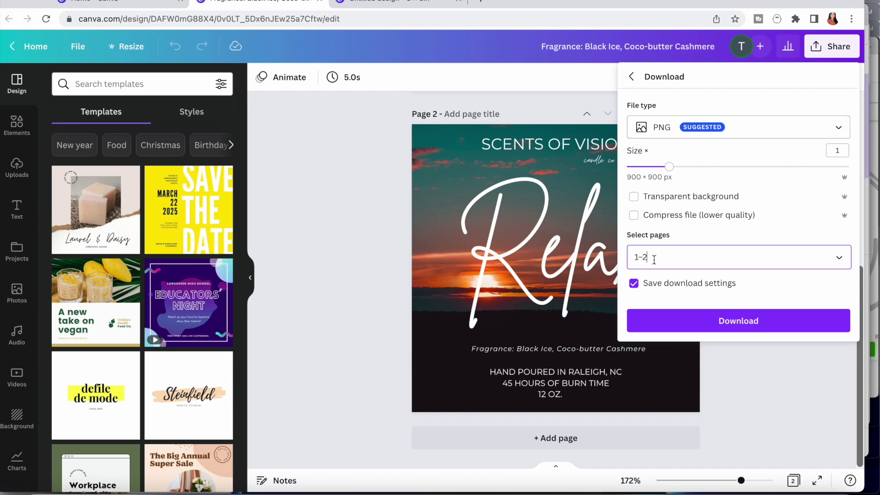
click(840, 292)
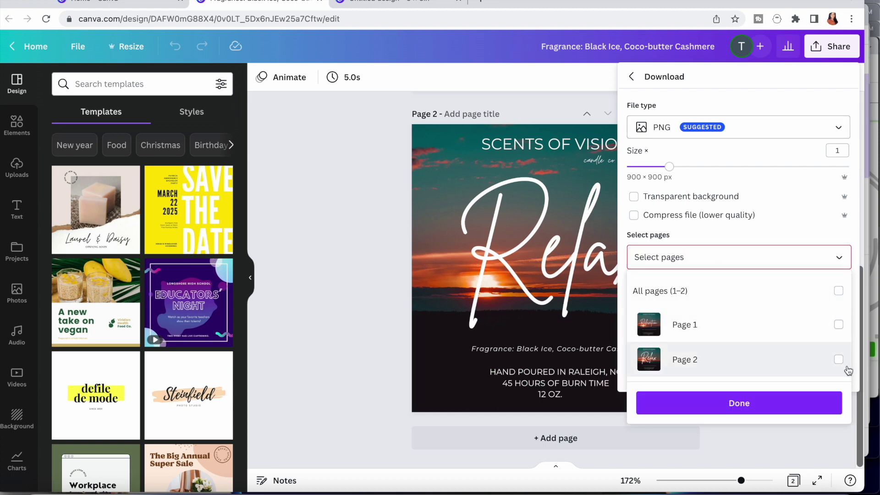
click(840, 361)
click(781, 404)
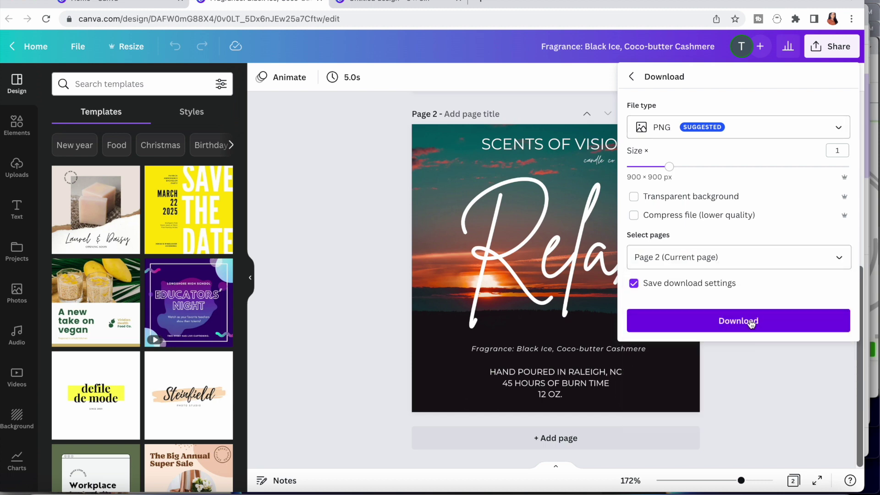
click(726, 322)
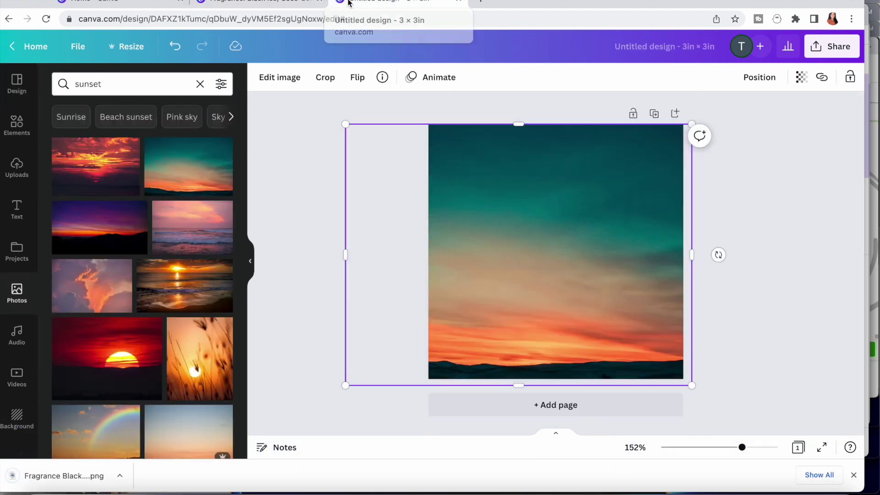
Go to avery.com and open the account's saved projects.
click(362, 2)
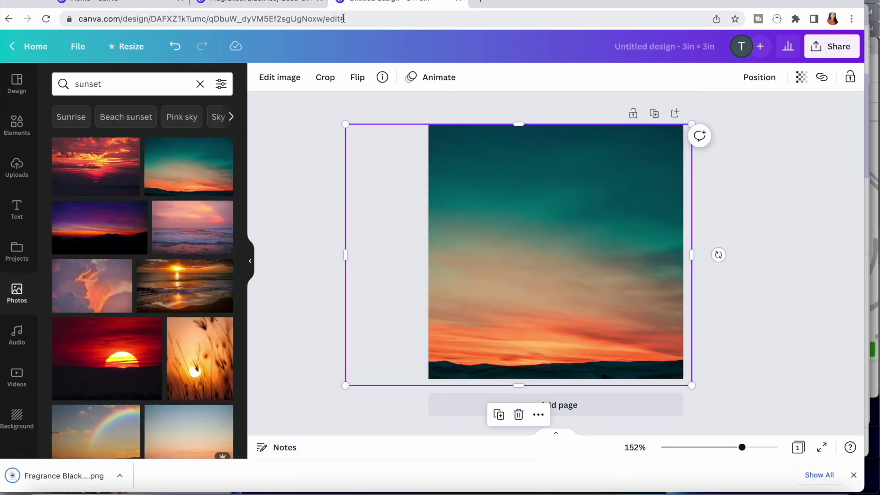
click(342, 19)
text(avery.com)
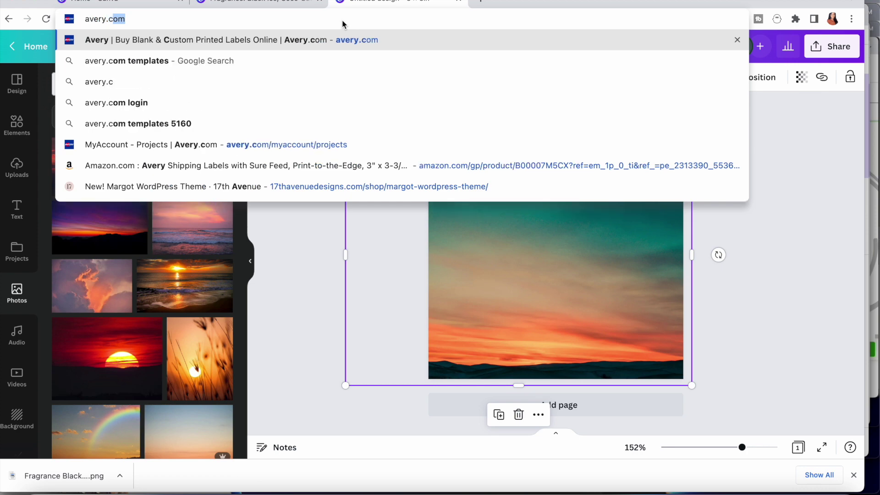
key(Return)
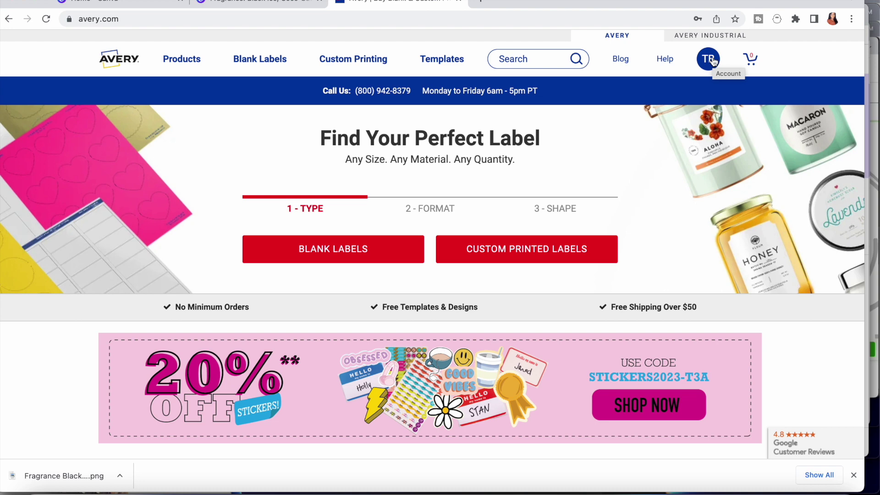
click(710, 59)
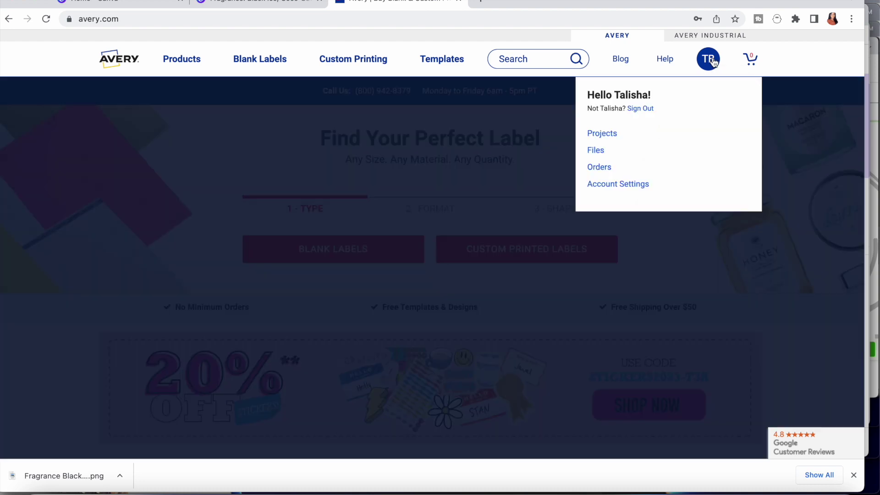
click(603, 133)
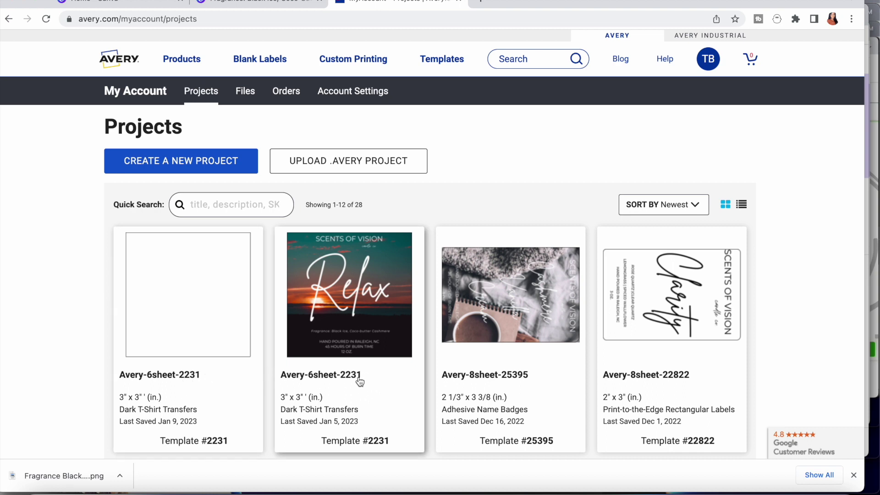
Start an Avery project with the 3" x 3" template number 2231 and select the blank design.
click(328, 373)
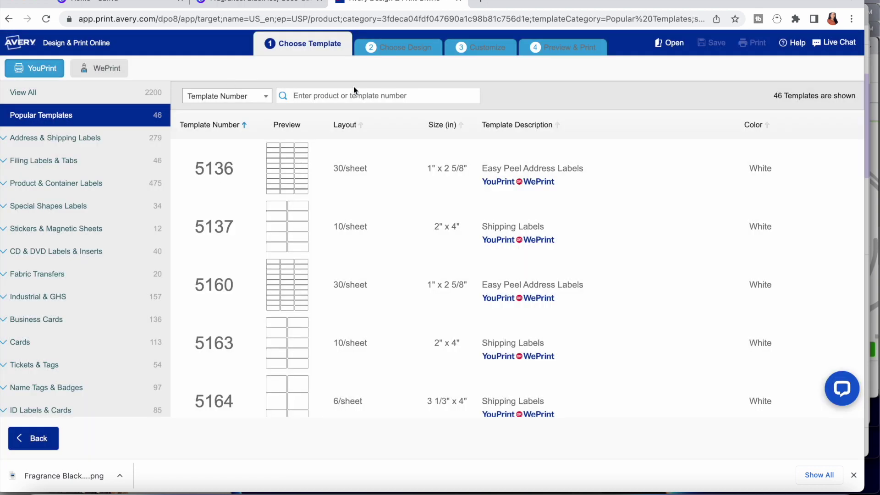
click(344, 94)
text(2231)
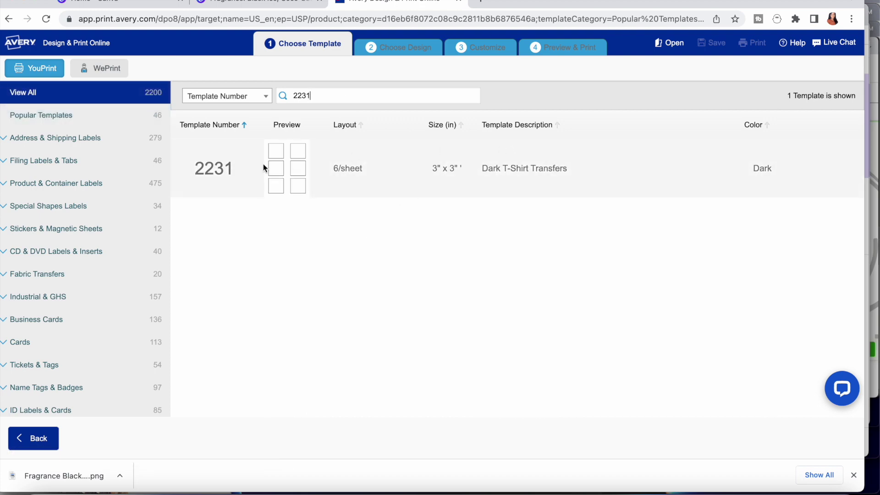
mouse_move(275, 167)
click(811, 166)
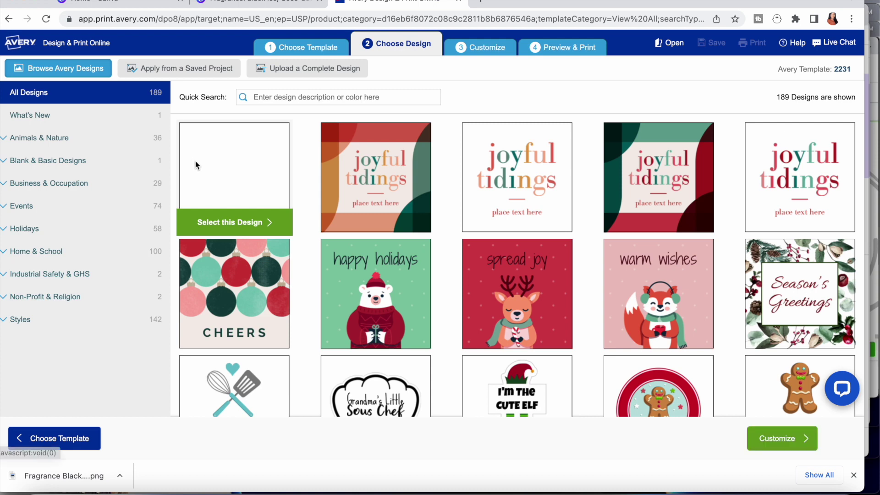
click(213, 223)
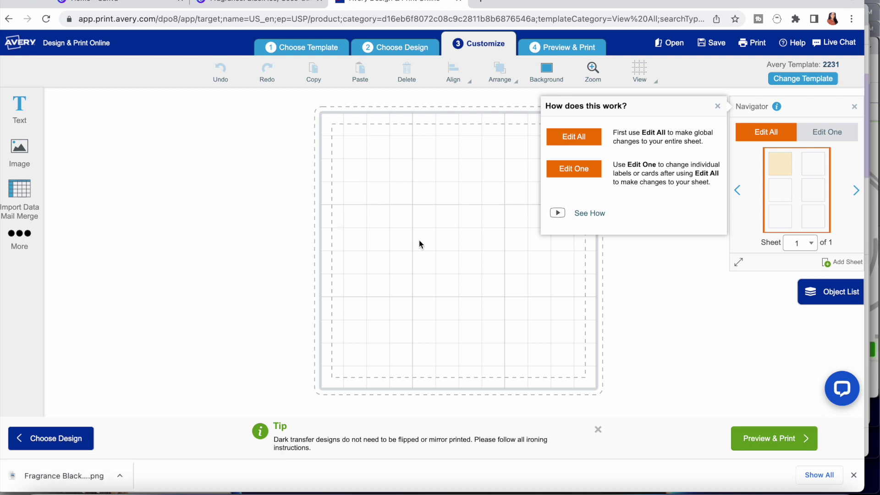
In Edit One mode, place the downloaded Relax image on the first label and enlarge it to fill the area out to the outer border.
click(814, 135)
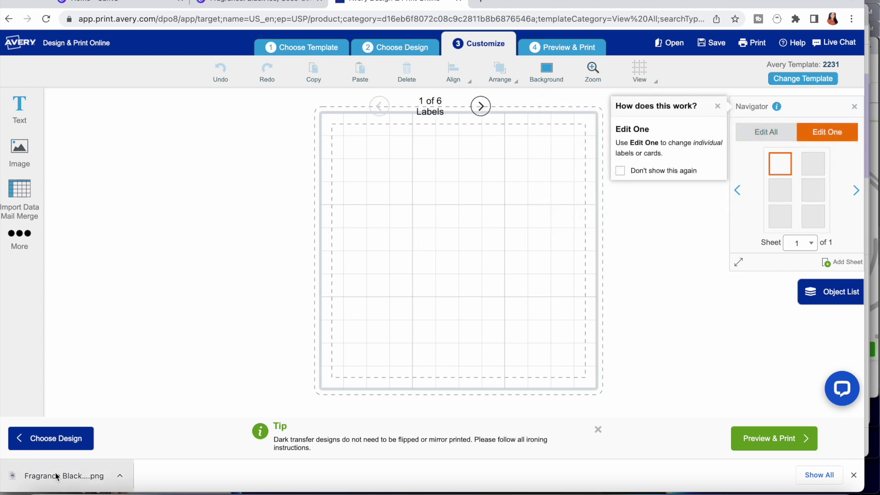
drag(55, 476, 456, 176)
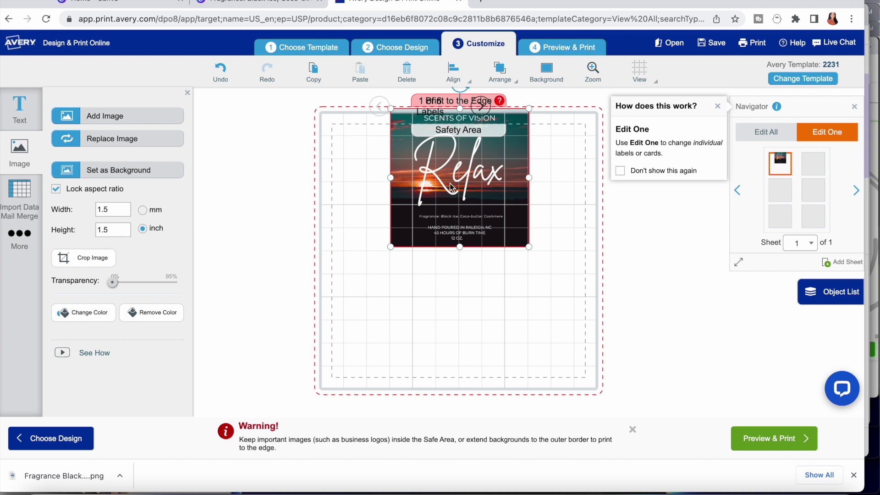
drag(449, 184, 370, 339)
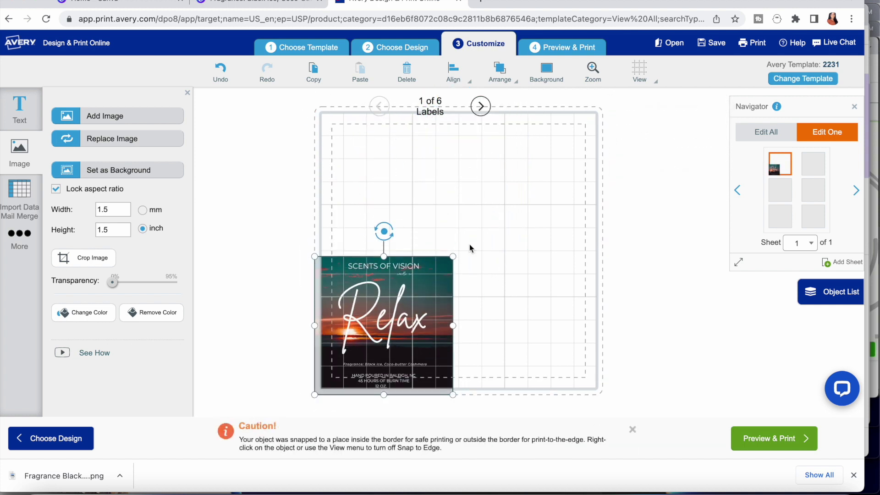
drag(453, 258, 610, 113)
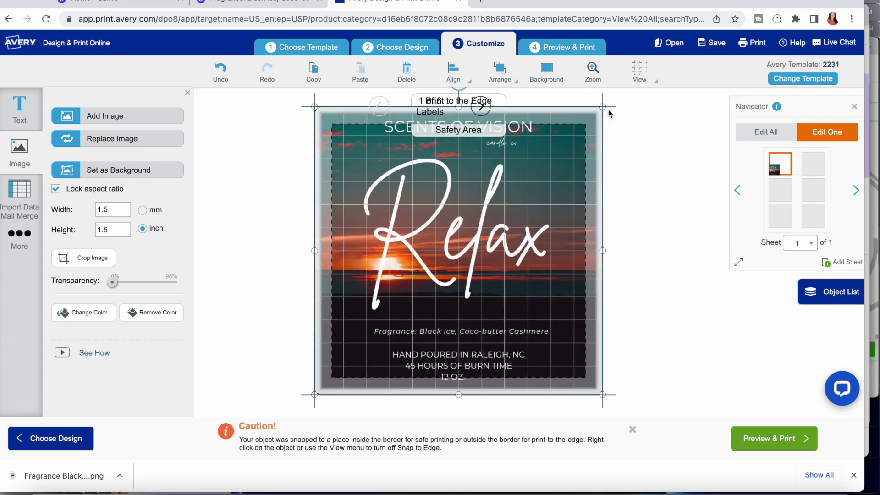
click(657, 125)
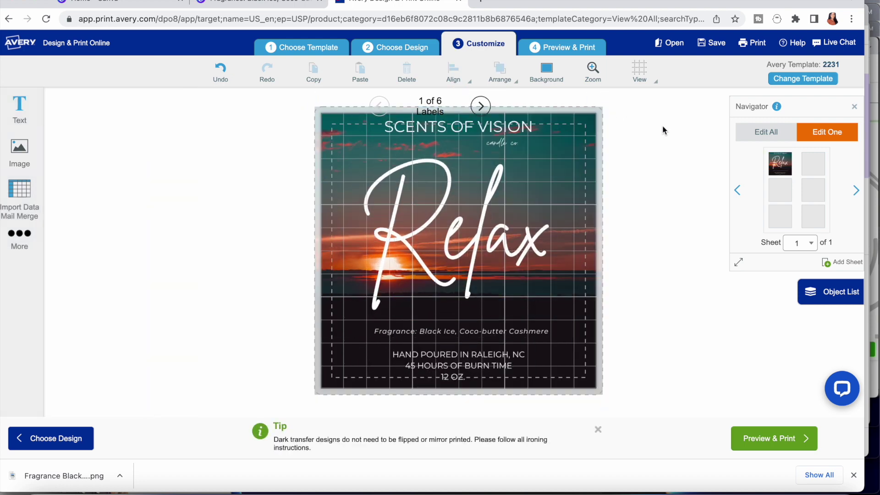
Preview the six-label print sheet and zoom in to inspect it up close.
click(565, 48)
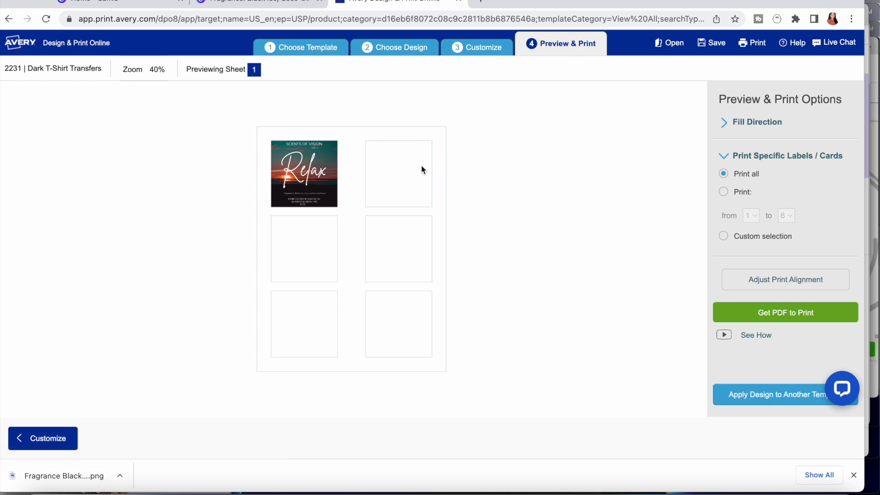
click(421, 164)
scroll(421, 164, left, 2)
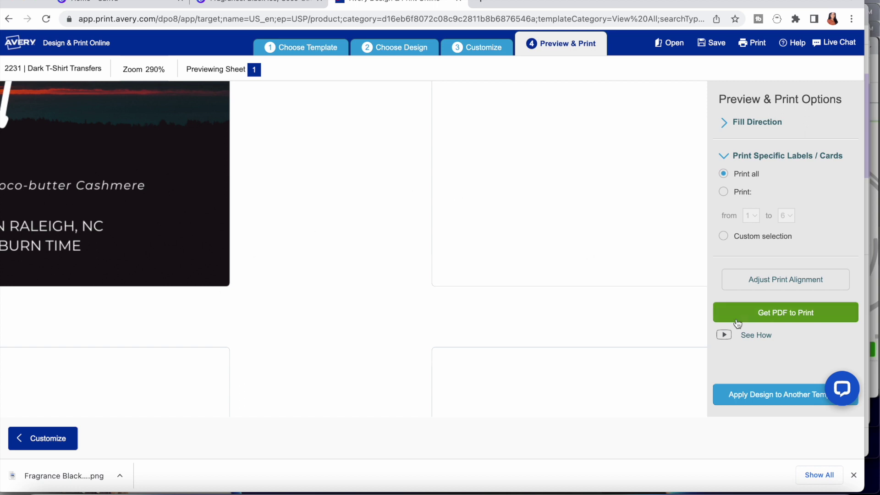
Generate the sheet's PDF for printing, saving the project online on the way, and review the additional print settings.
click(749, 312)
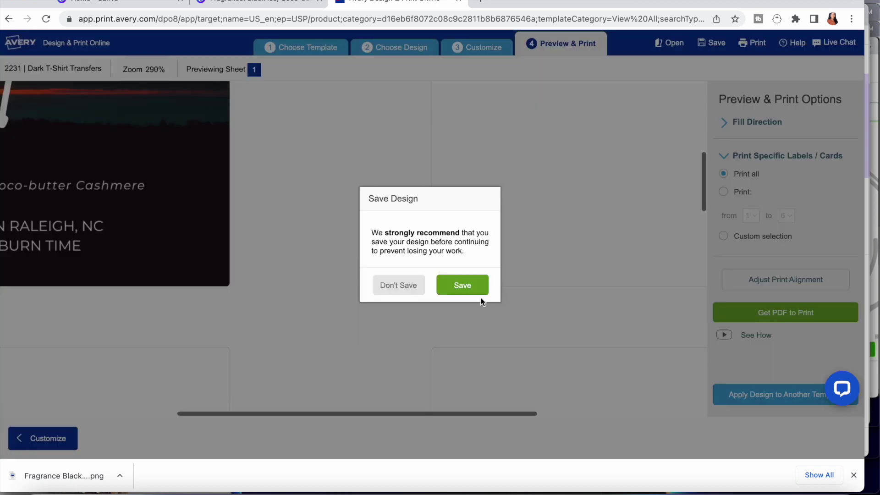
click(451, 288)
click(342, 259)
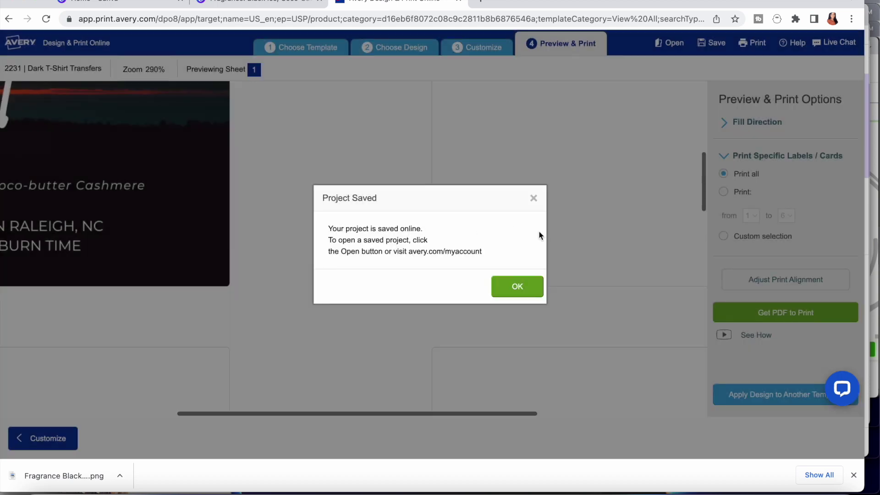
click(516, 290)
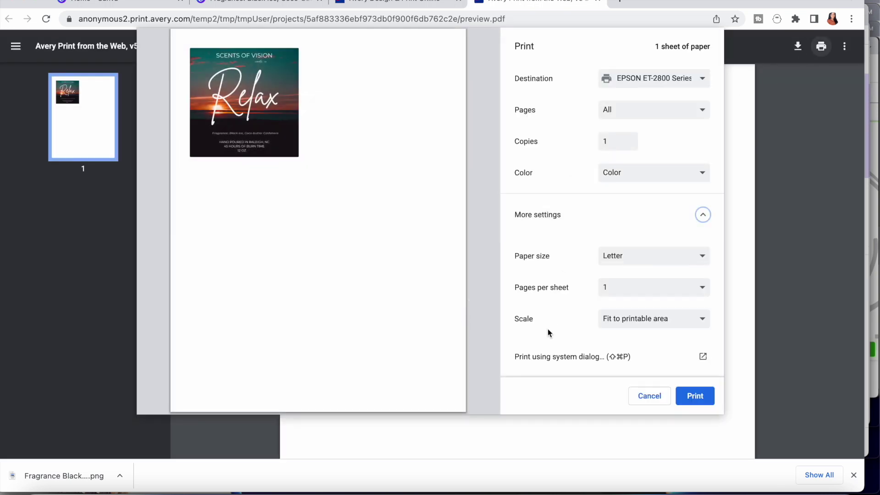
scroll(548, 331, down, 1)
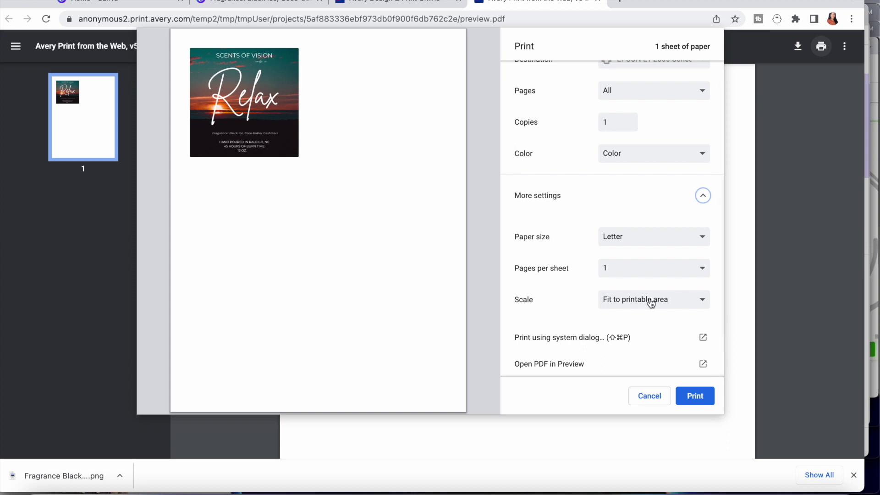